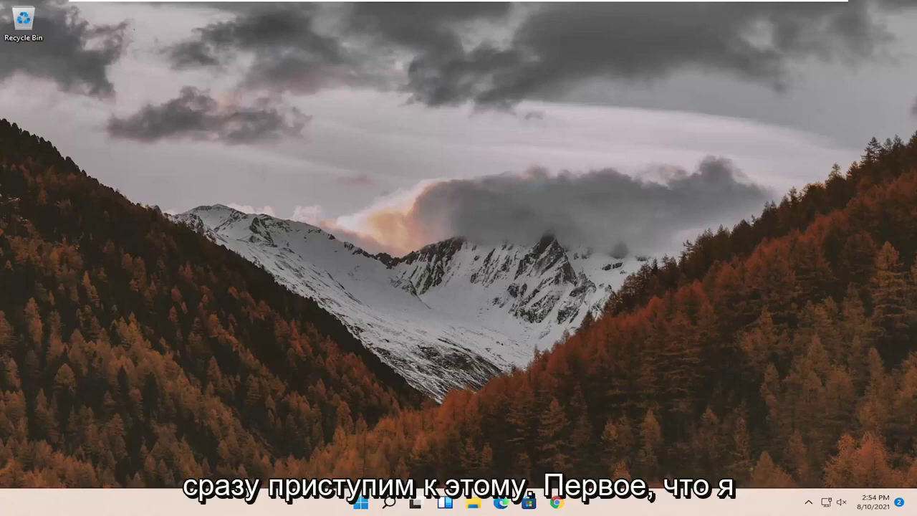
# - Find Performance Options by searching 'adjust', then apply the 'Adjust for best appearance' visual effects preset
pyautogui.click(387, 503)
pyautogui.write('adjust')
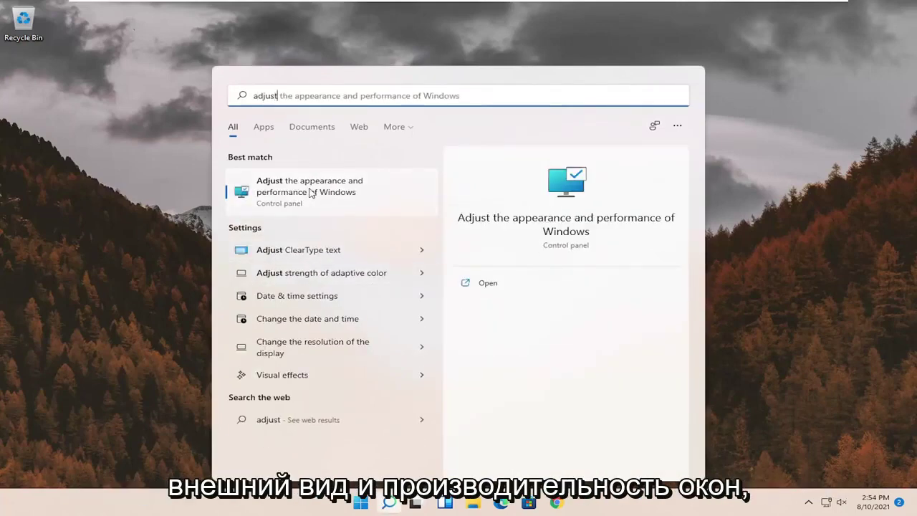
pyautogui.click(310, 192)
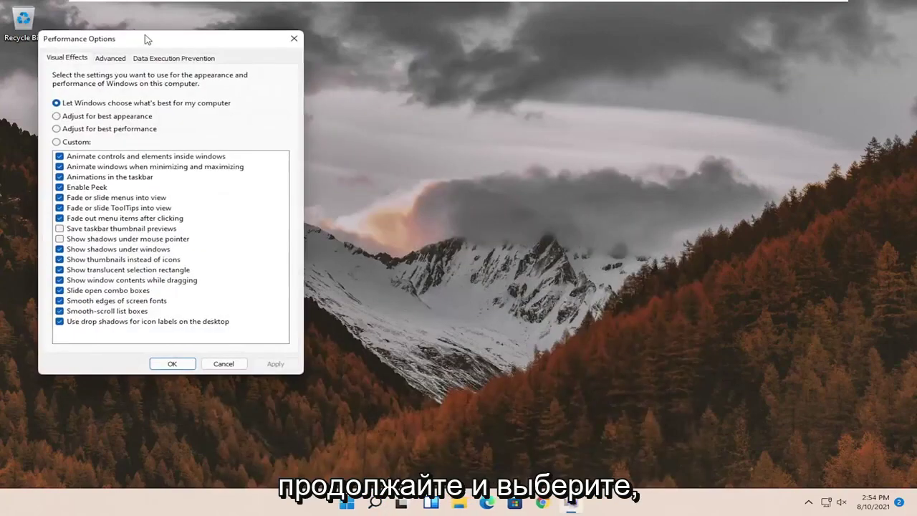
pyautogui.moveTo(148, 37); pyautogui.dragTo(340, 87)
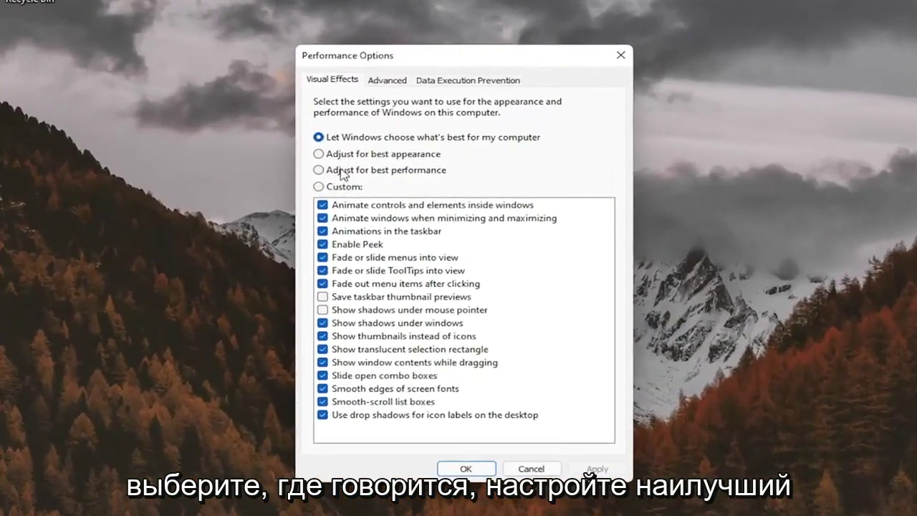
pyautogui.click(348, 154)
pyautogui.click(597, 468)
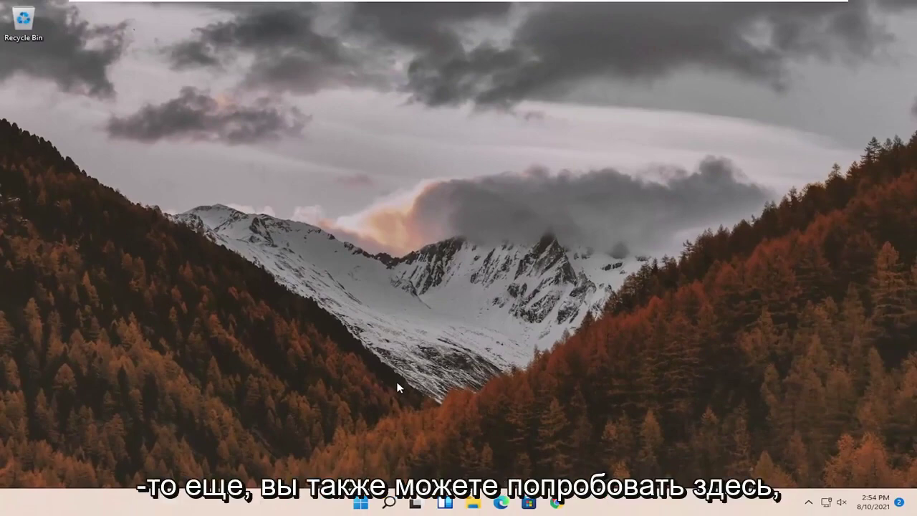
# - Search 'regedit', run Registry Editor as administrator, and approve the UAC prompt
pyautogui.click(389, 503)
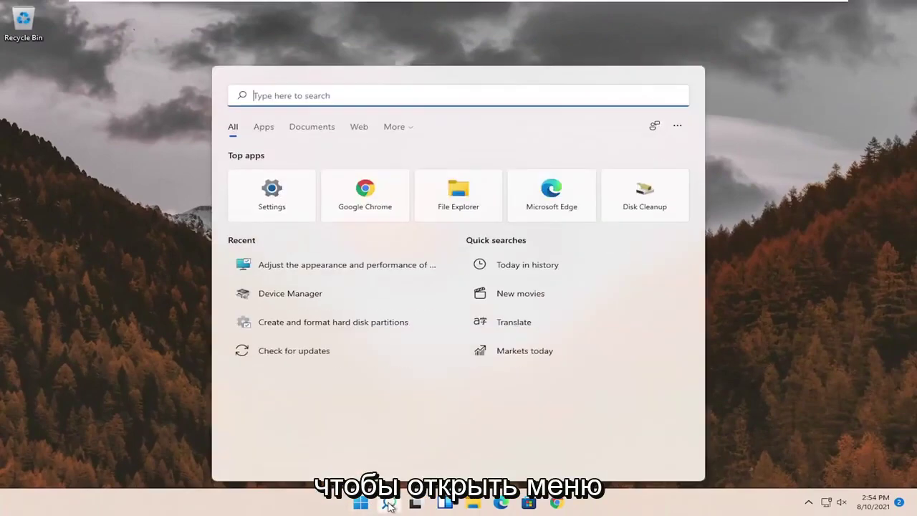
pyautogui.write('regedit')
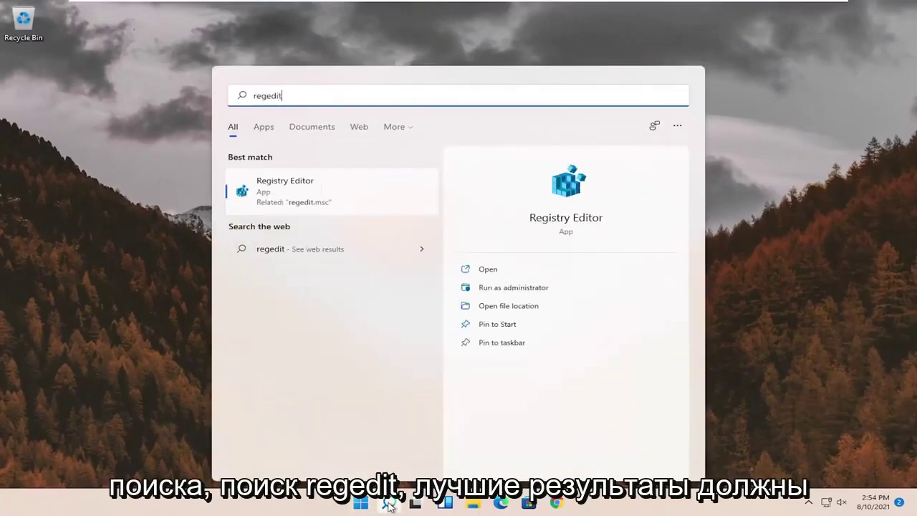
pyautogui.rightClick(282, 193)
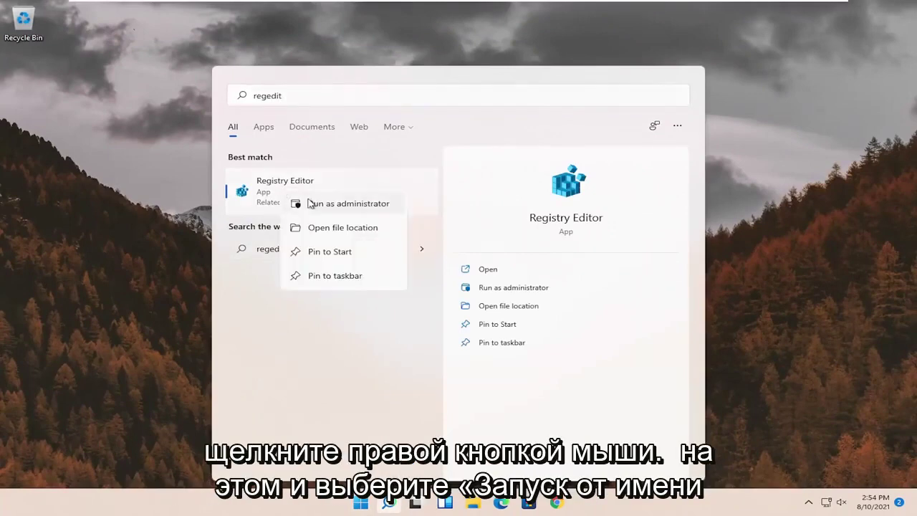
pyautogui.click(368, 206)
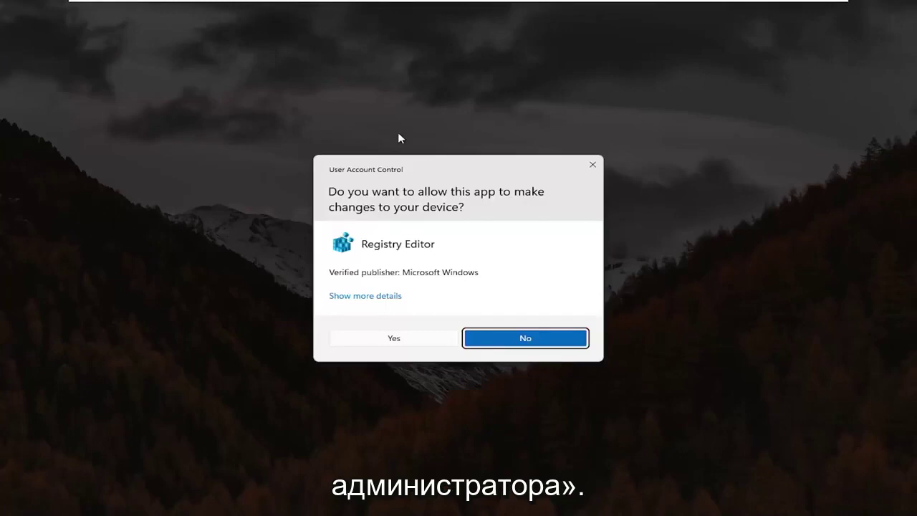
pyautogui.click(396, 340)
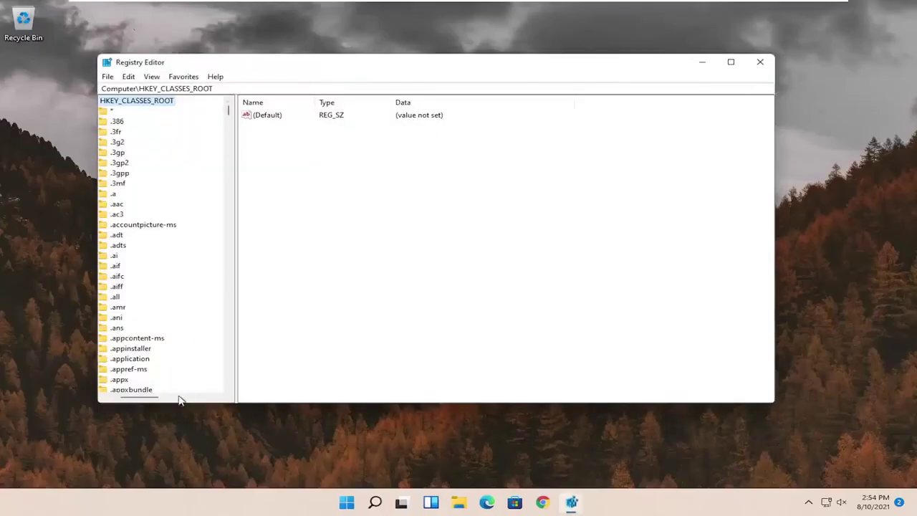
# - Collapse HKEY_CLASSES_ROOT, select Computer, and close the Desktop registry export dialog without saving
pyautogui.moveTo(179, 399); pyautogui.dragTo(107, 403)
pyautogui.click(105, 104)
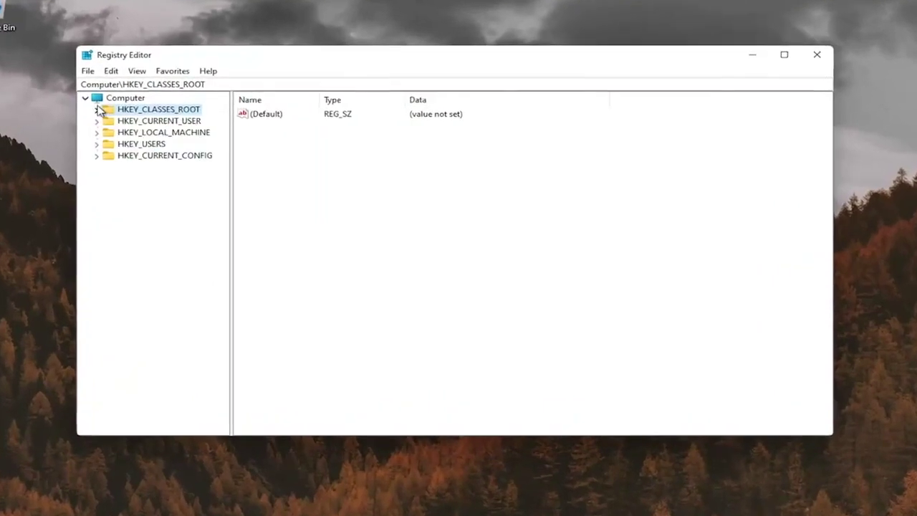
pyautogui.click(124, 100)
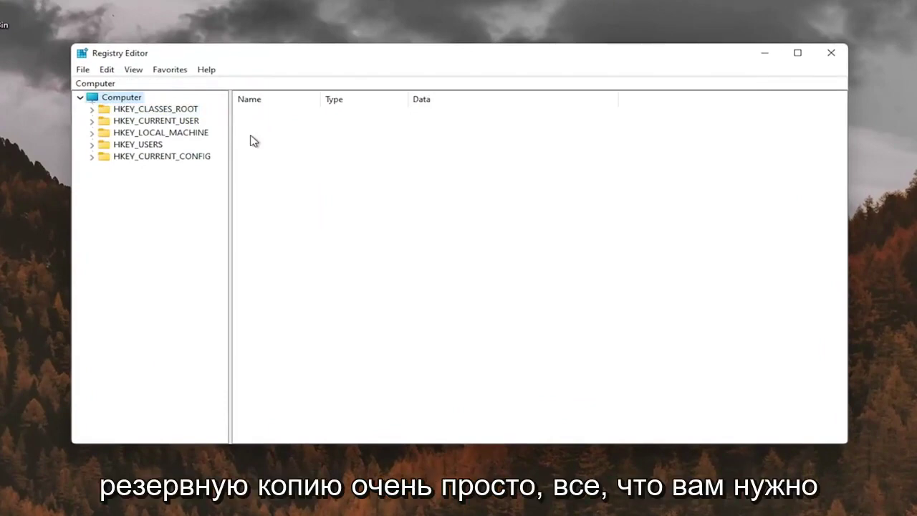
pyautogui.click(83, 69)
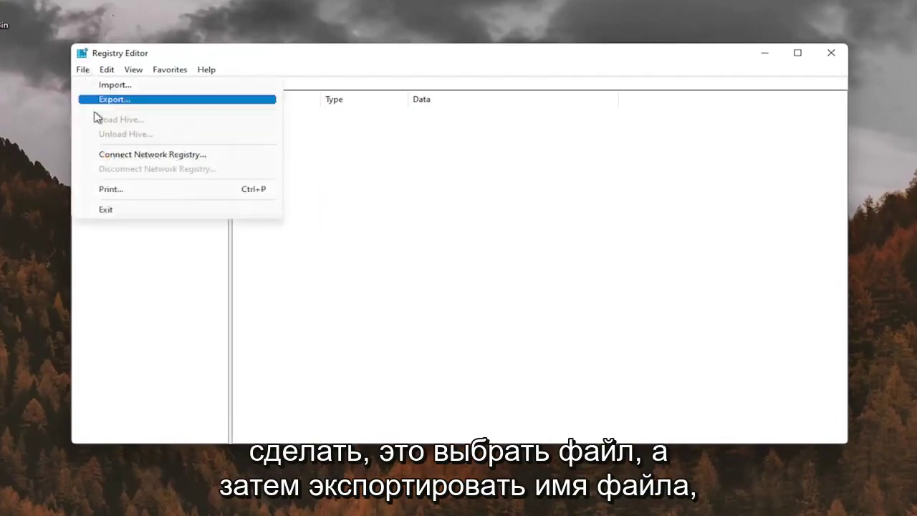
pyautogui.click(119, 99)
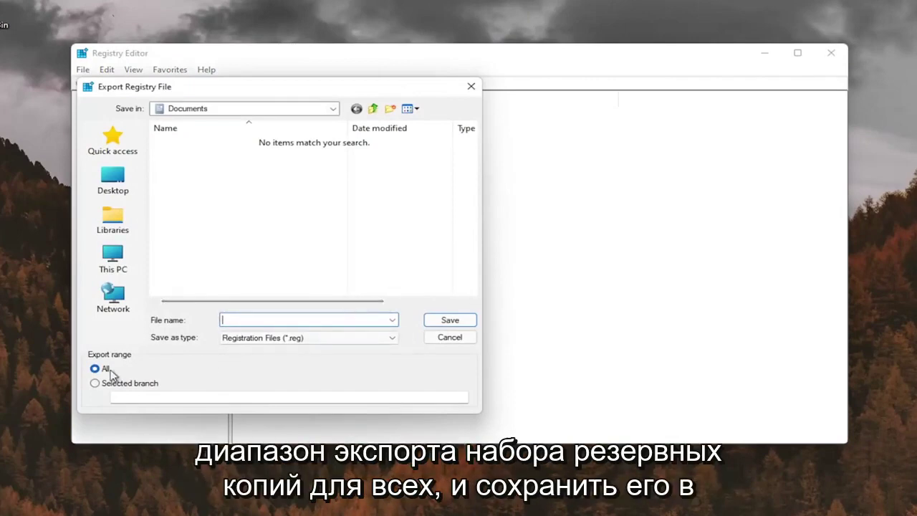
pyautogui.click(113, 180)
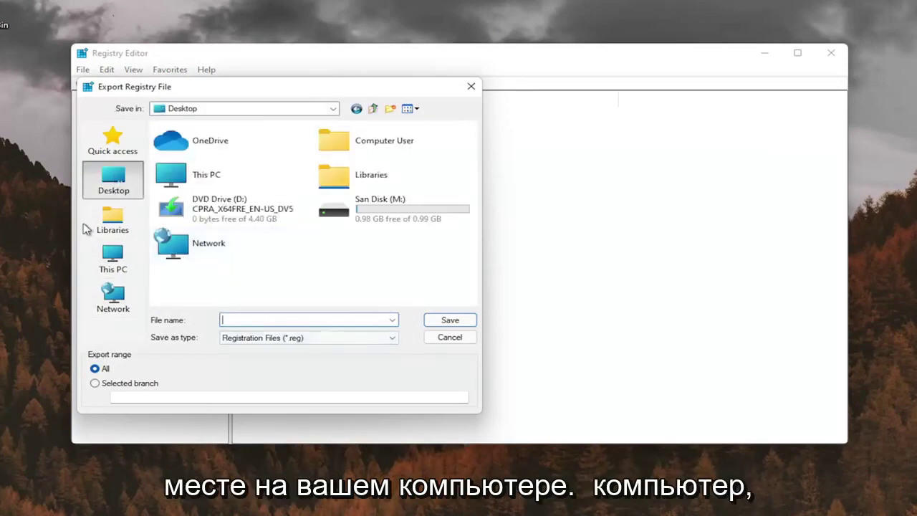
pyautogui.click(467, 92)
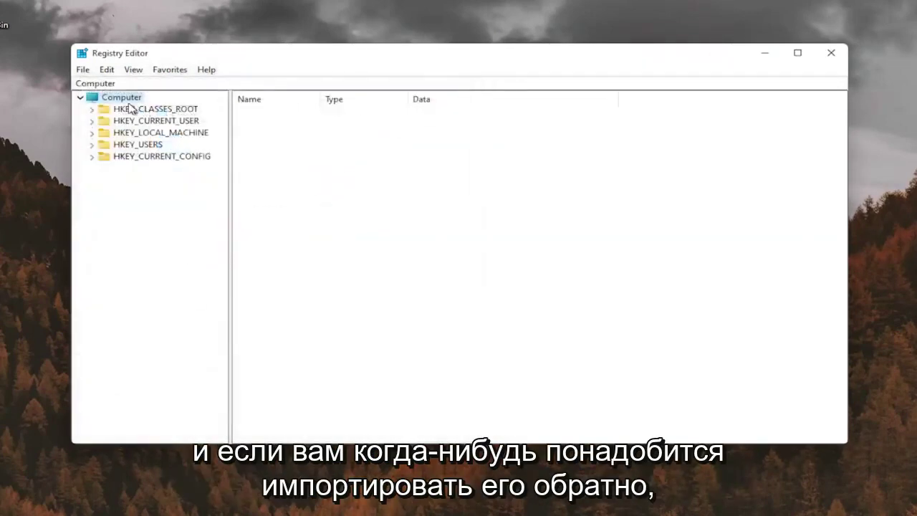
# - Browse the Import Registry File dialog to the Desktop, then cancel without importing
pyautogui.click(84, 69)
pyautogui.click(106, 84)
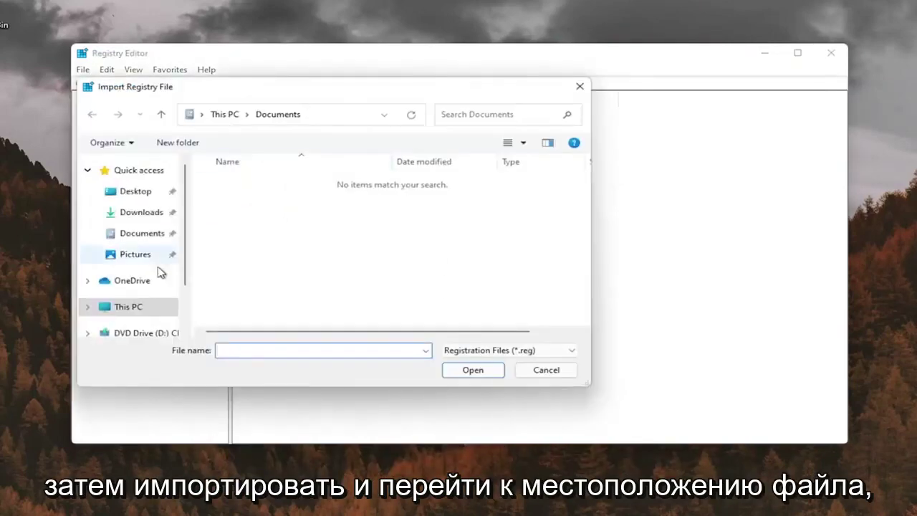
pyautogui.click(136, 191)
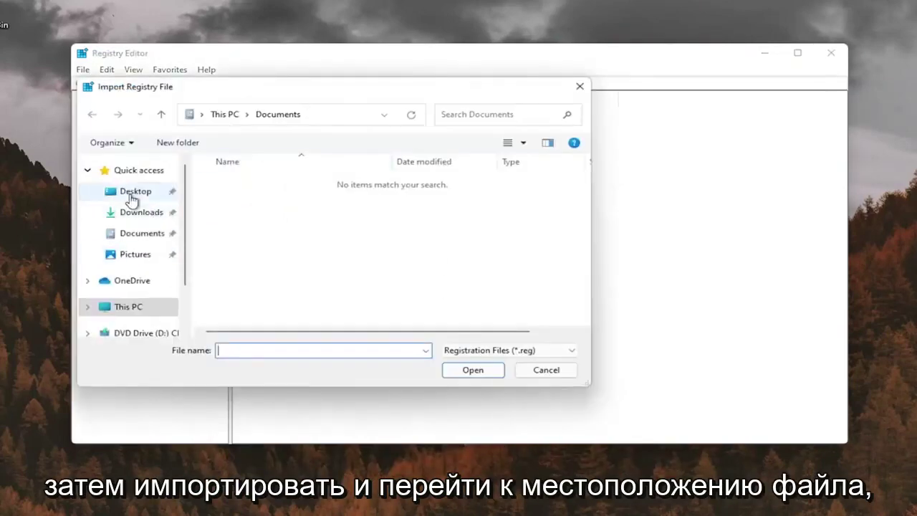
pyautogui.click(546, 370)
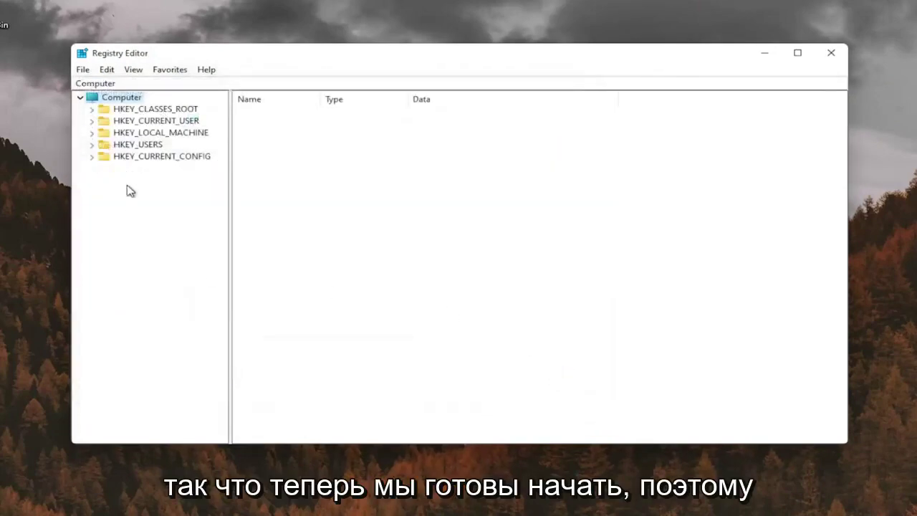
# - Expand HKEY_CURRENT_USER to the Control Panel\Desktop key and show its values
pyautogui.doubleClick(148, 121)
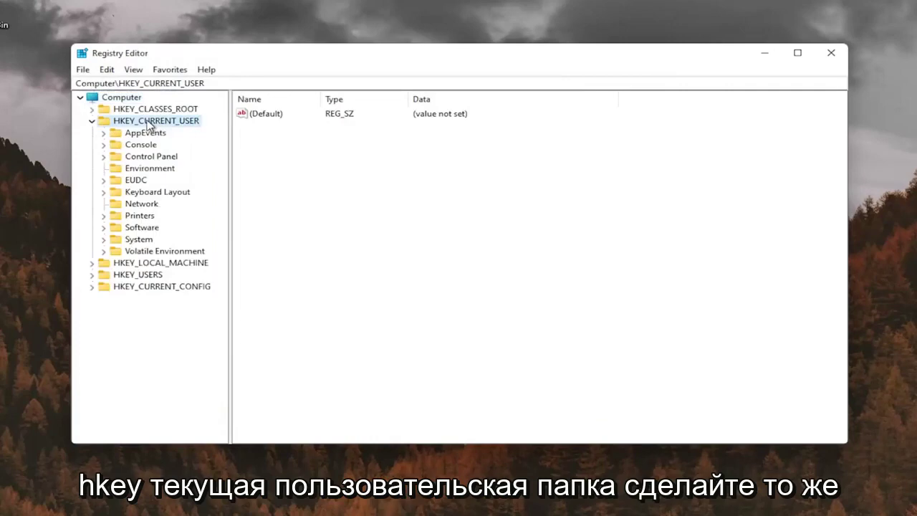
pyautogui.doubleClick(143, 157)
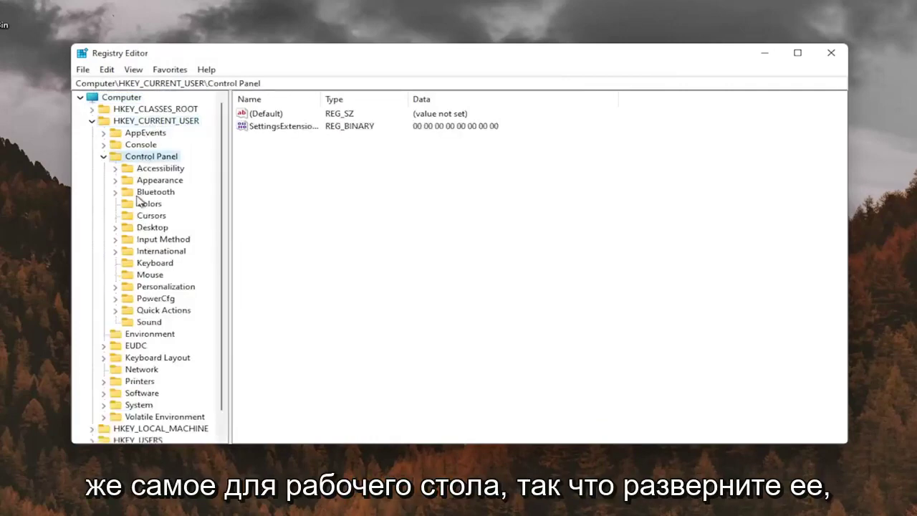
pyautogui.click(147, 229)
pyautogui.doubleClick(147, 230)
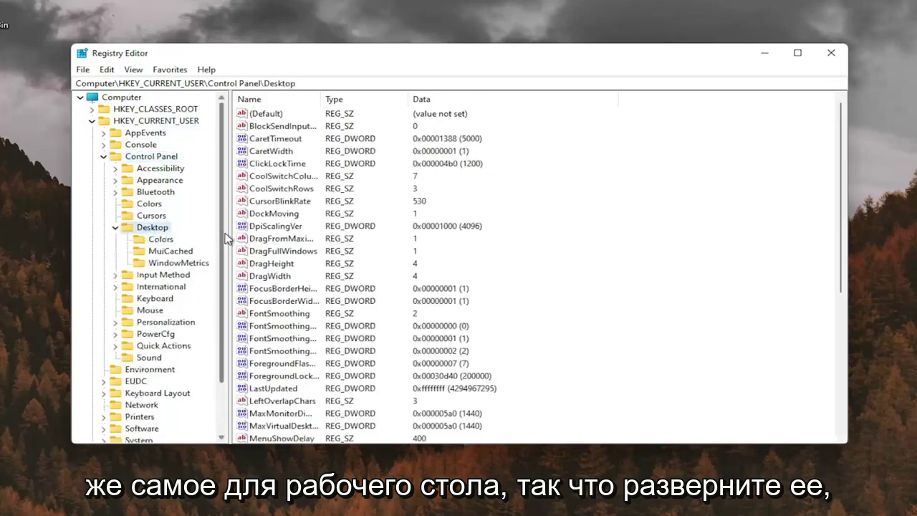
# - Widen the key pane and Name column, then select Win8DpiScaling at the bottom of the list
pyautogui.moveTo(233, 226); pyautogui.dragTo(251, 226)
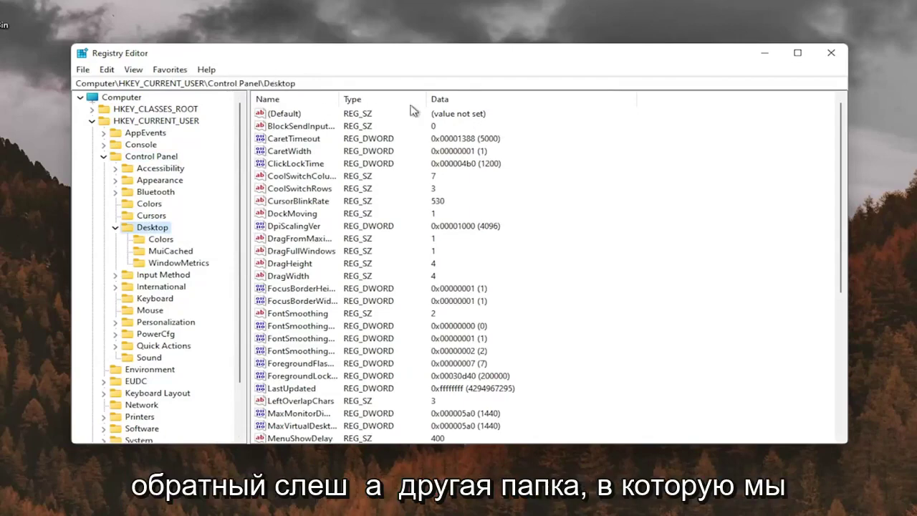
pyautogui.moveTo(334, 94); pyautogui.dragTo(392, 94)
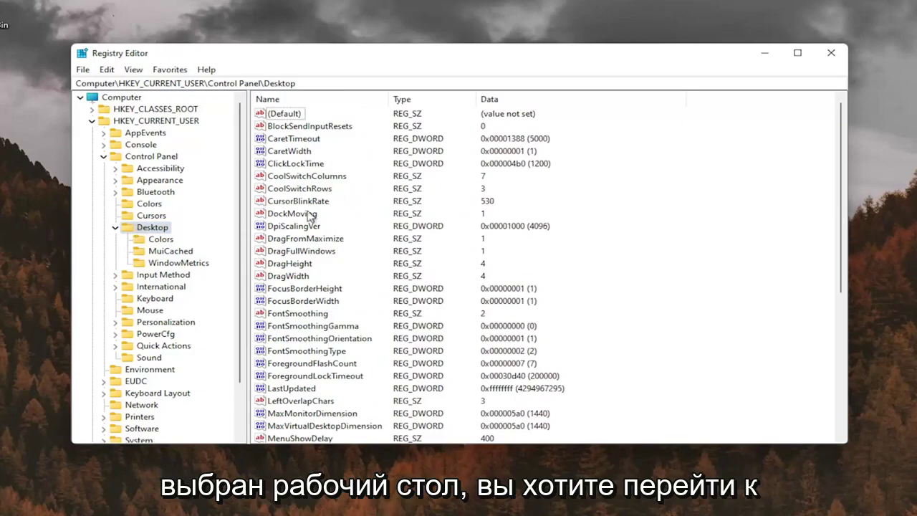
pyautogui.scroll(-5, 323, 258)
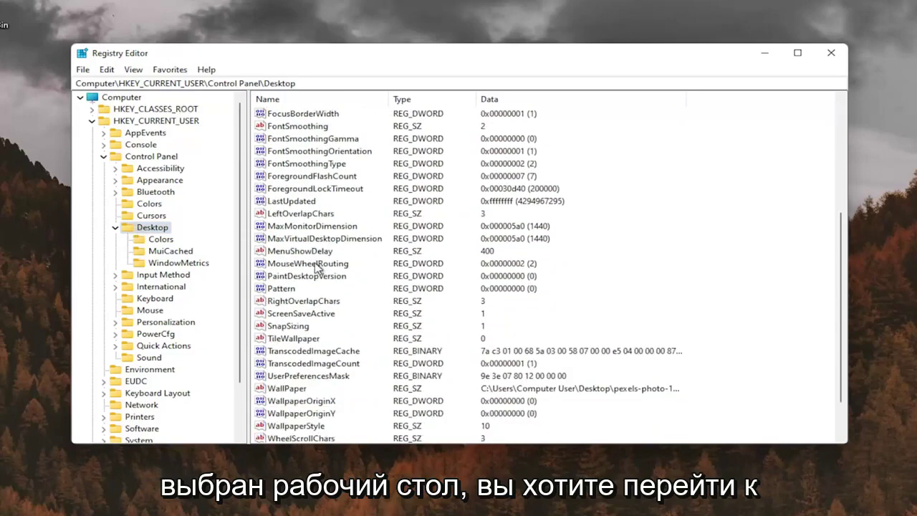
pyautogui.scroll(-2, 319, 268)
pyautogui.click(300, 414)
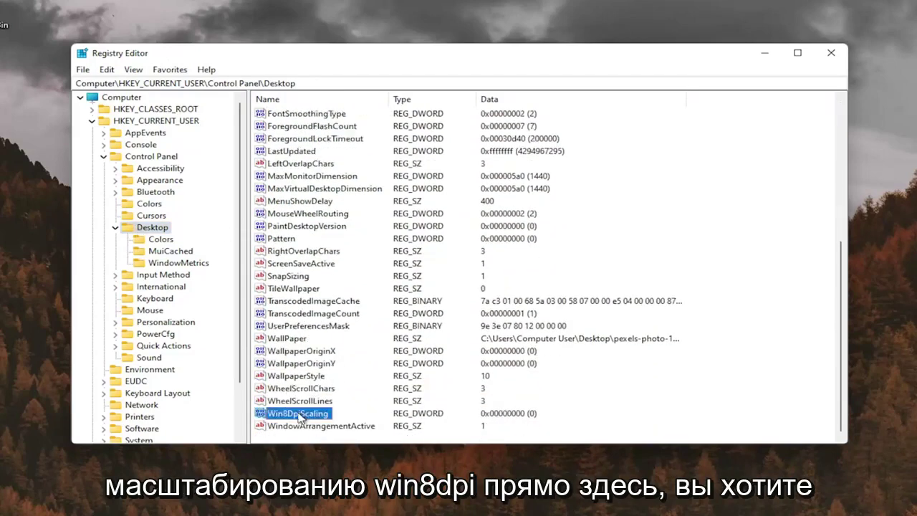
# - Change the Win8DpiScaling value data from 0 to 1
pyautogui.doubleClick(300, 414)
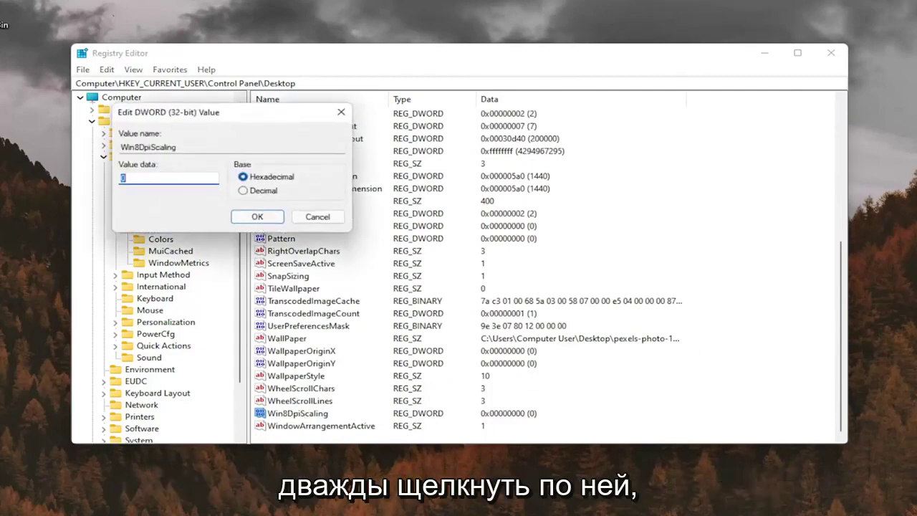
pyautogui.click(124, 181)
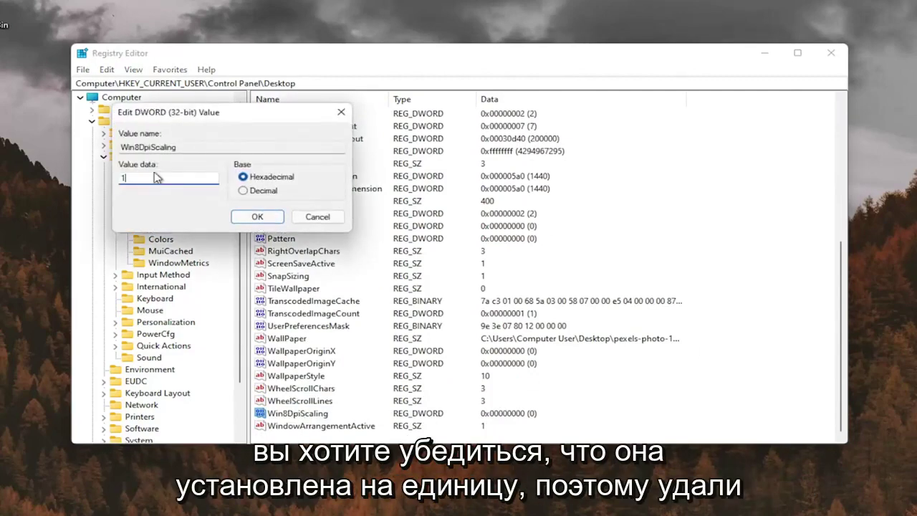
pyautogui.write('1')
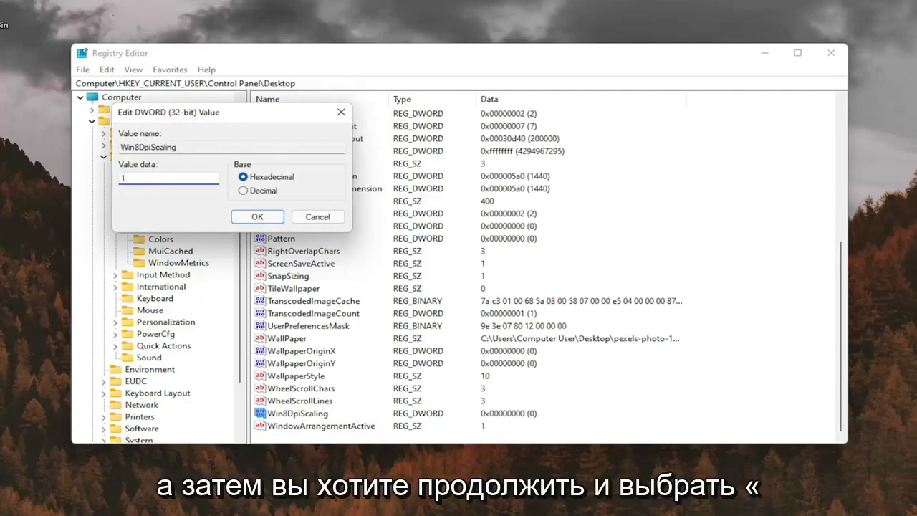
pyautogui.click(258, 218)
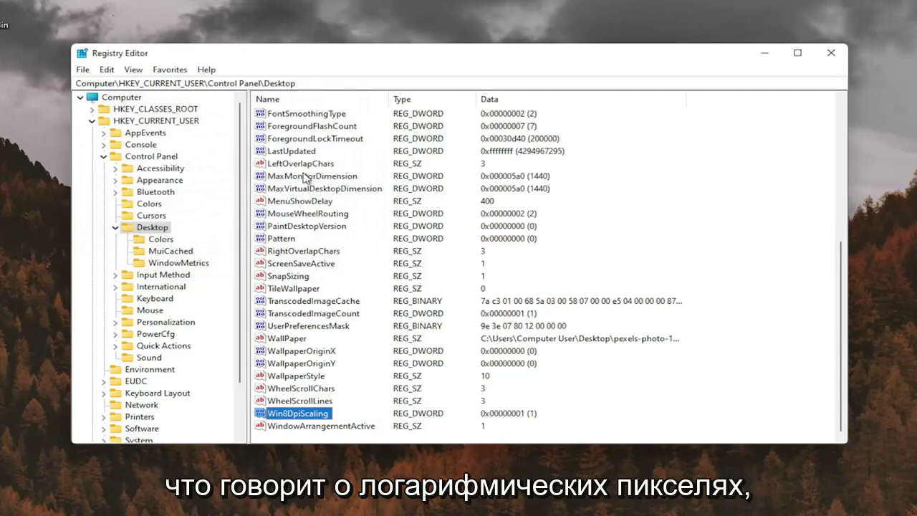
# - Scroll through the Desktop values to check the updated Win8DpiScaling entry
pyautogui.click(310, 203)
pyautogui.scroll(2, 311, 208)
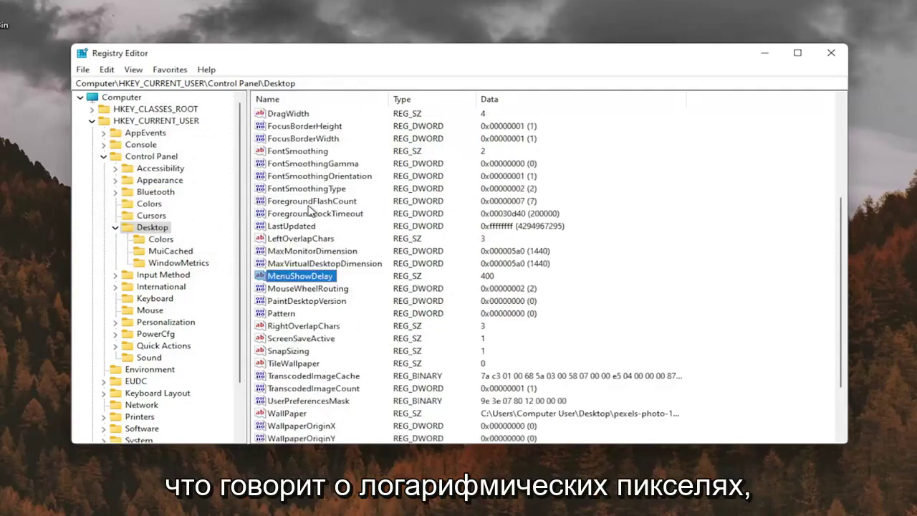
pyautogui.scroll(-2, 310, 209)
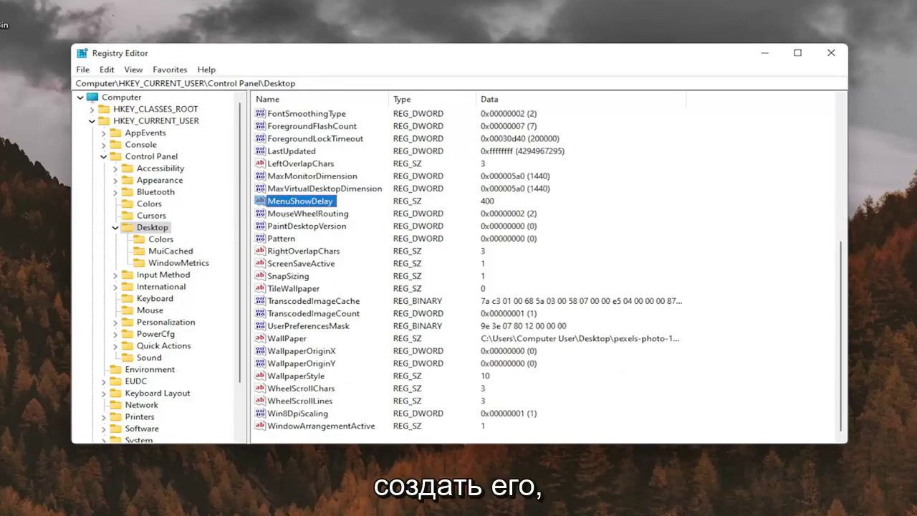
pyautogui.scroll(6, 331, 327)
pyautogui.scroll(-6, 332, 328)
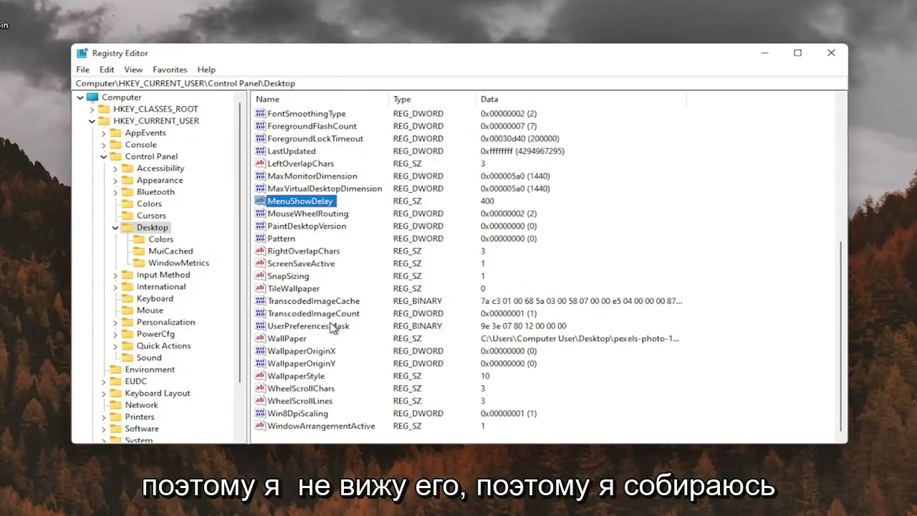
# - Create a new DWORD (32-bit) value named LogPixels in the Desktop key
pyautogui.rightClick(695, 169)
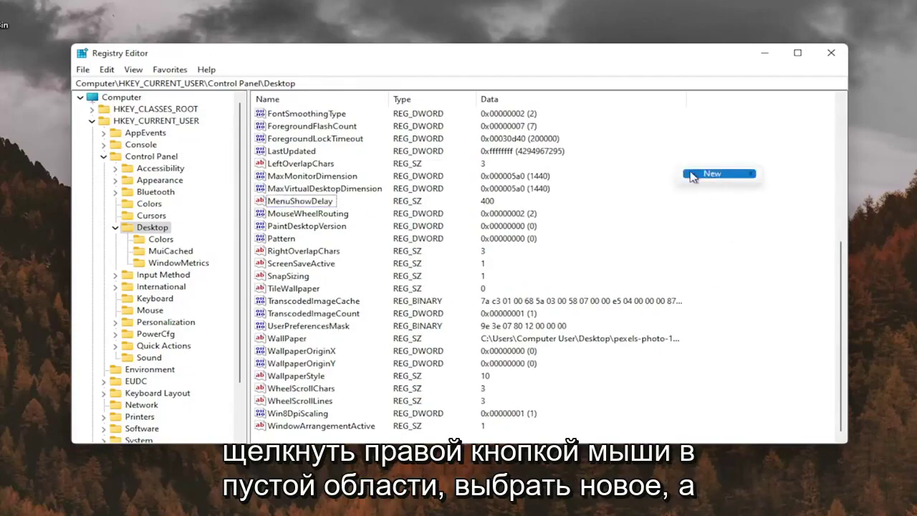
pyautogui.moveTo(717, 179)
pyautogui.click(829, 223)
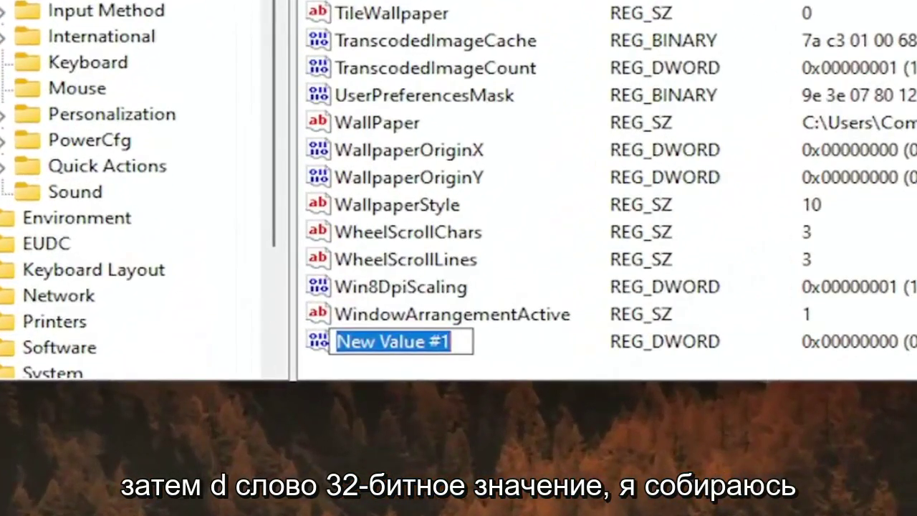
pyautogui.write('Log')
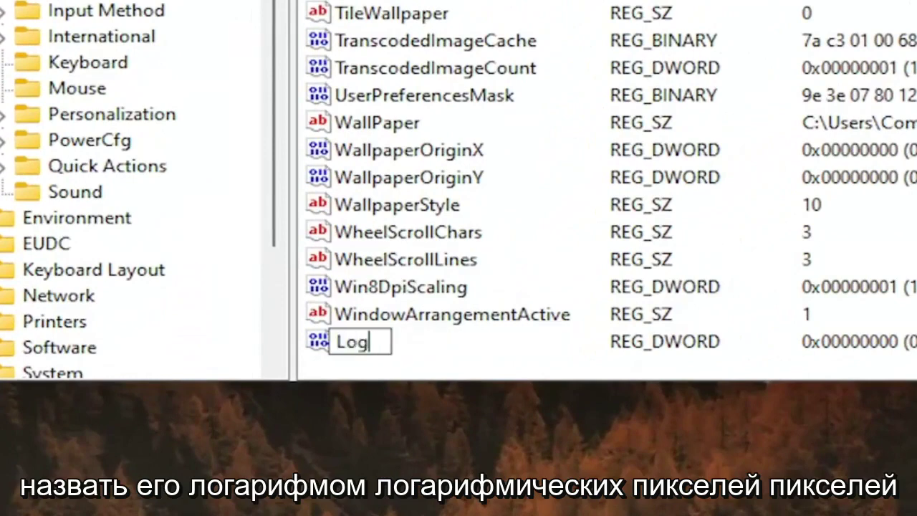
pyautogui.write('Pixels')
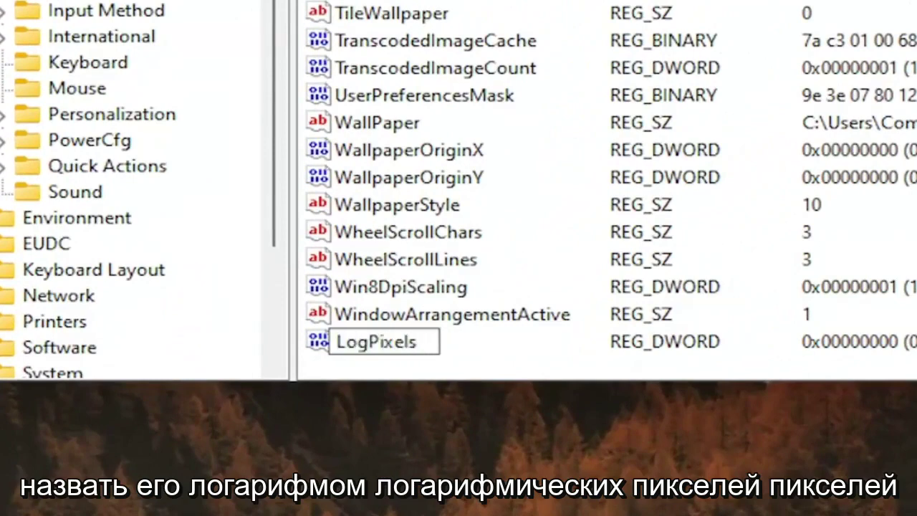
pyautogui.press('Return')
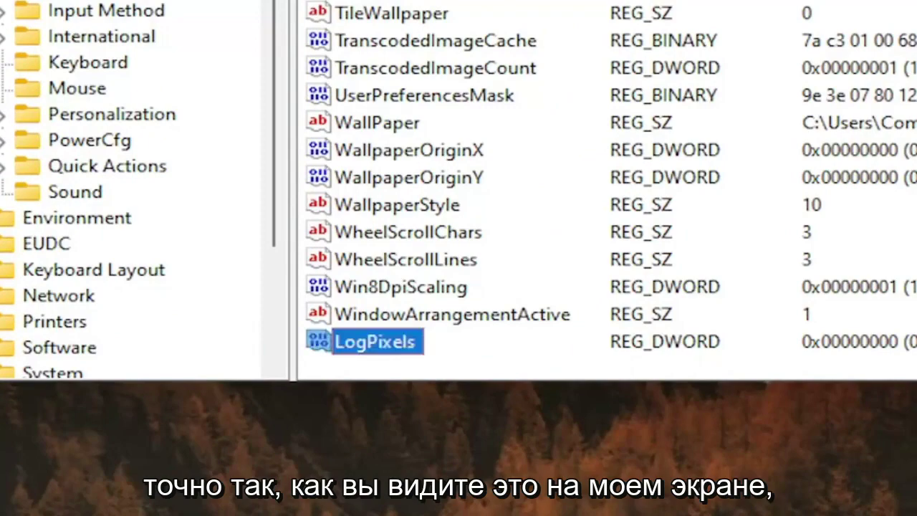
# - Set LogPixels' value data to 78
pyautogui.doubleClick(404, 353)
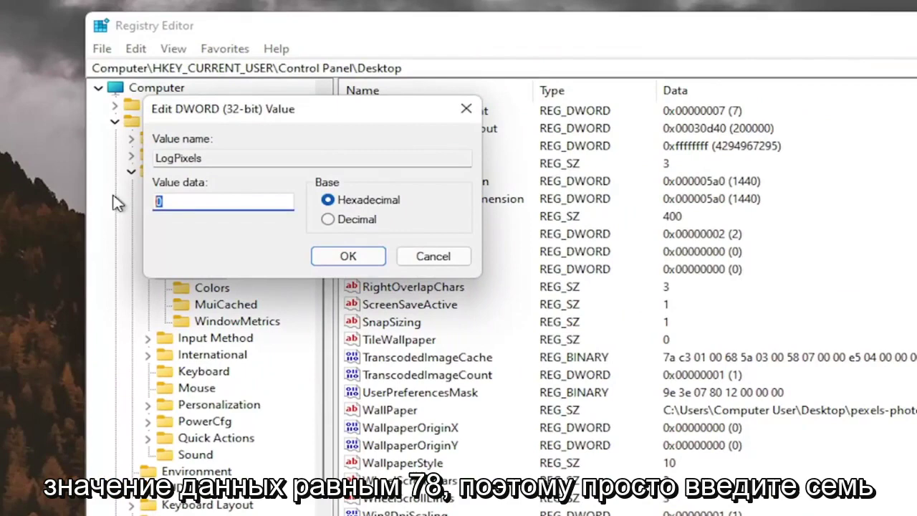
pyautogui.write('78')
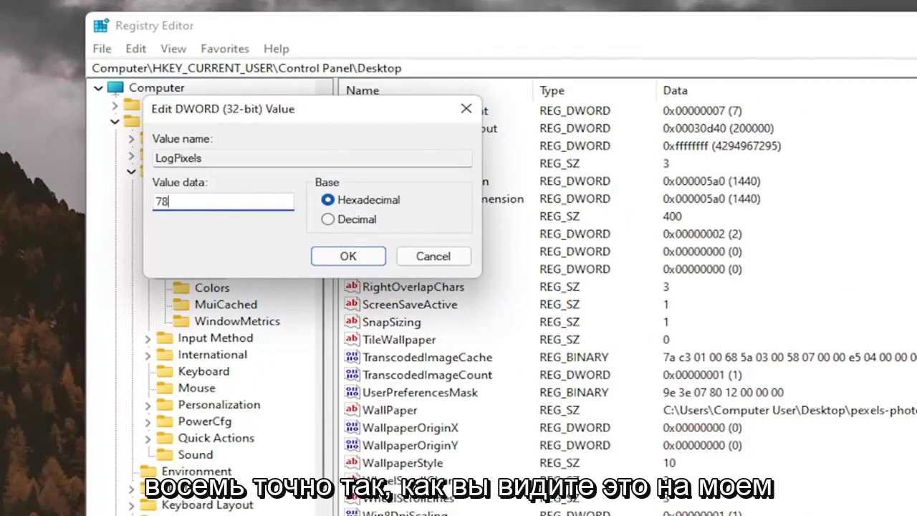
pyautogui.click(329, 258)
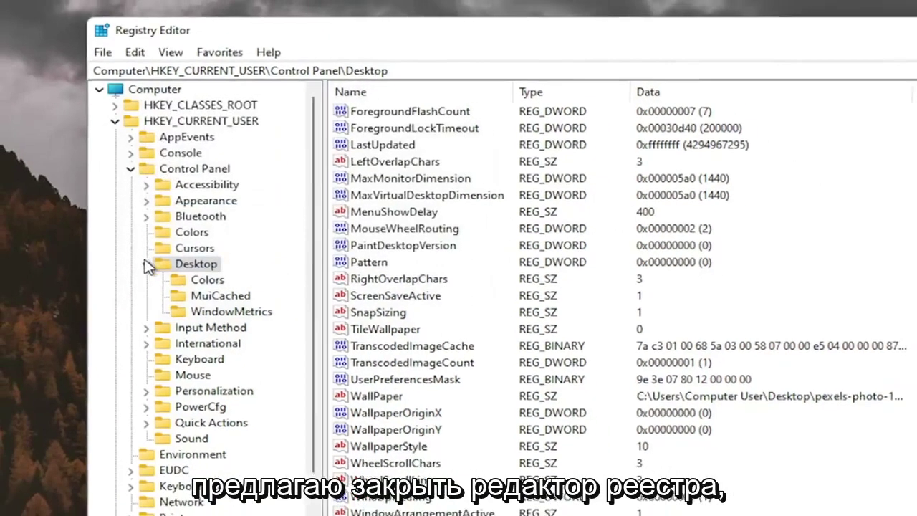
# - Collapse the registry tree back to Computer, close Registry Editor, and bring up the Start button's Win+X menu
pyautogui.click(147, 271)
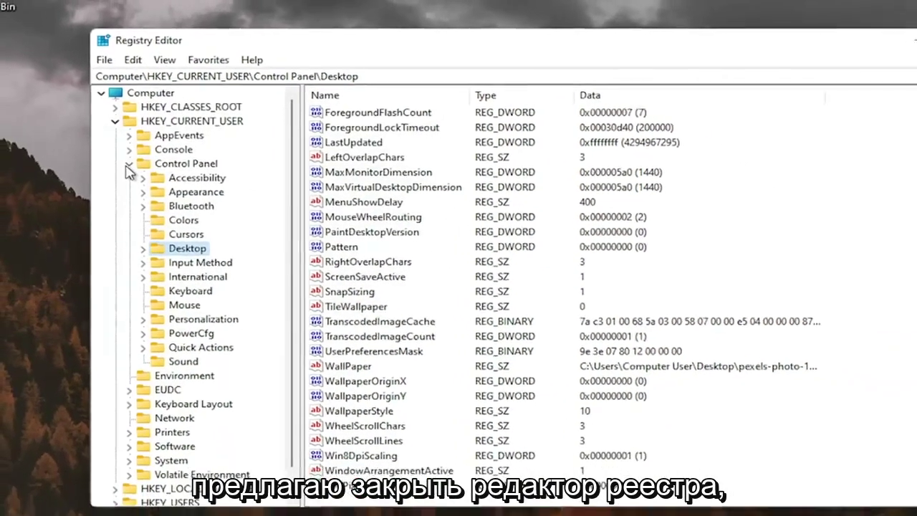
pyautogui.click(128, 163)
pyautogui.click(115, 121)
pyautogui.click(141, 93)
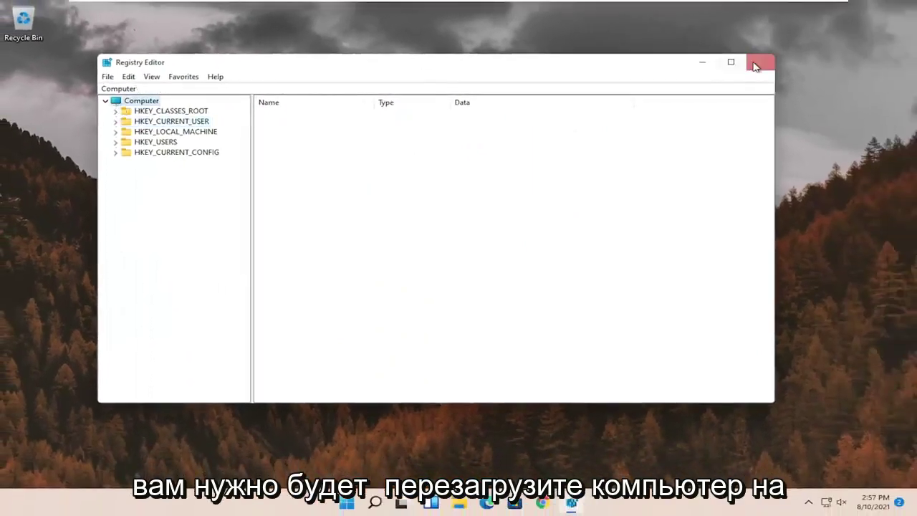
pyautogui.click(756, 65)
pyautogui.rightClick(360, 502)
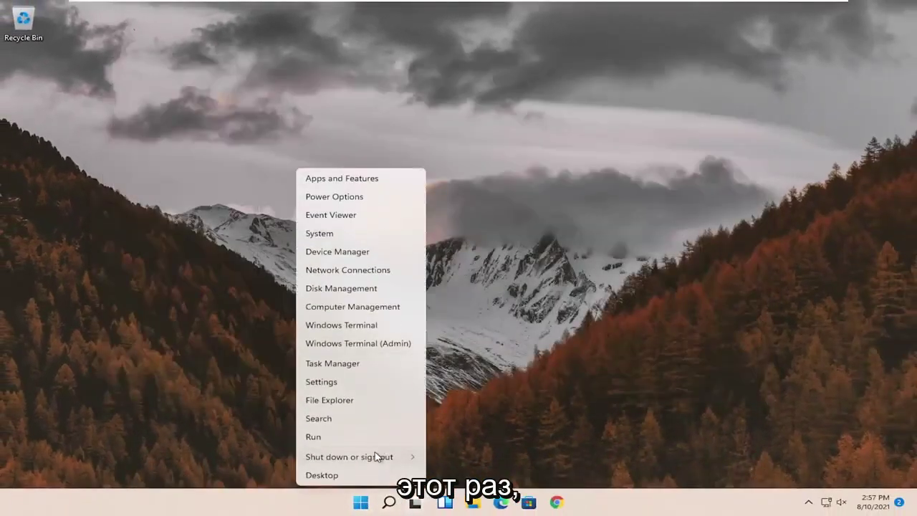